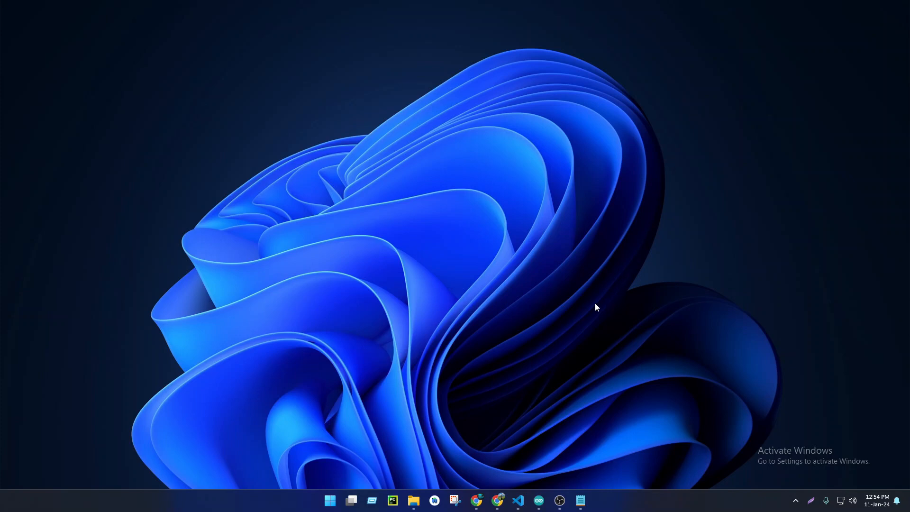
Switch to Chrome and open Arduino's Previous IDE Releases page from the "arduino ide 1.8 download" search results
{"action": "left_click", "coordinate": [477, 500]}
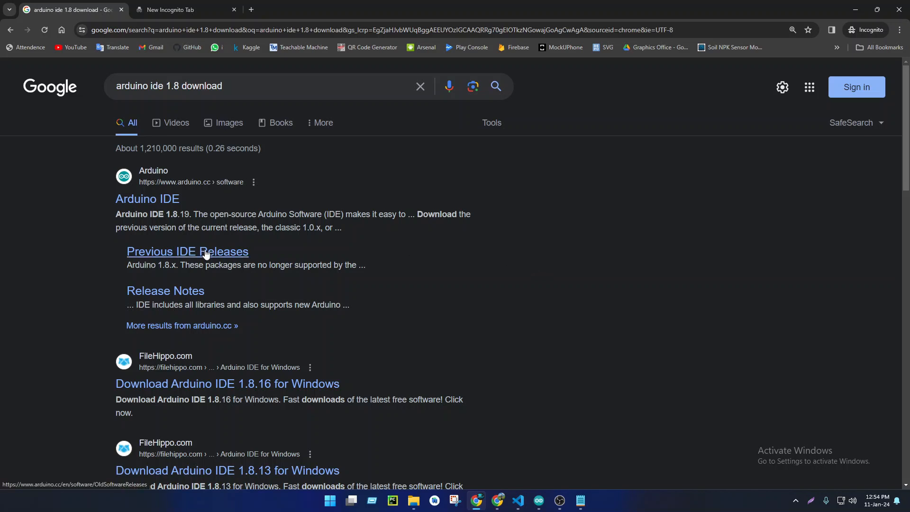
{"action": "left_click_drag", "start_coordinate": [166, 86], "coordinate": [181, 86]}
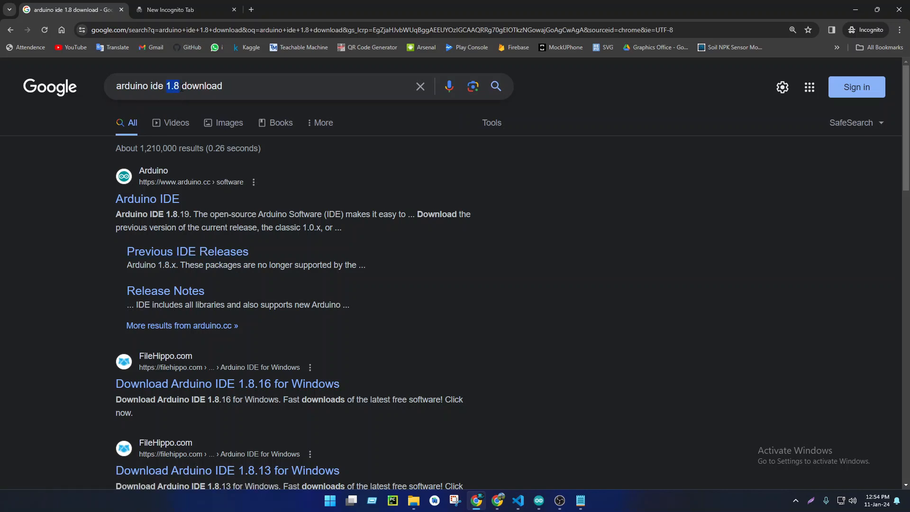
{"action": "left_click", "coordinate": [645, 340]}
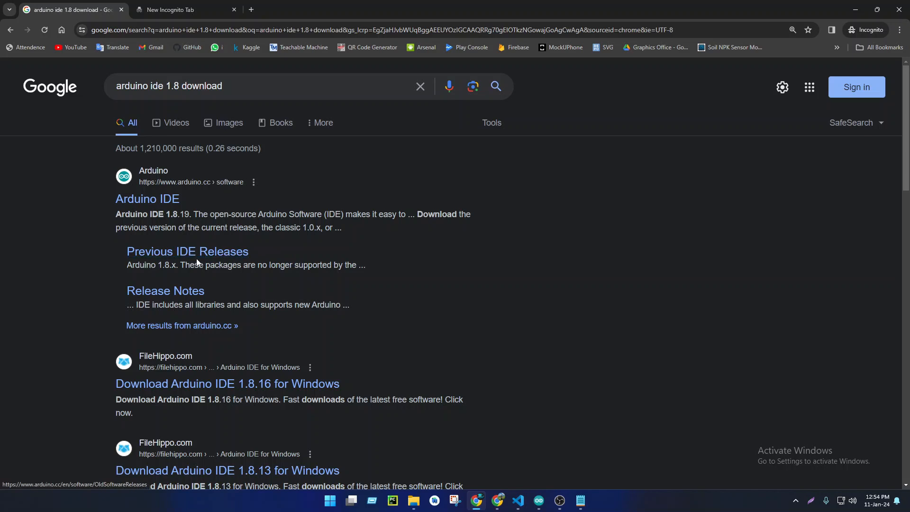
{"action": "left_click", "coordinate": [172, 253]}
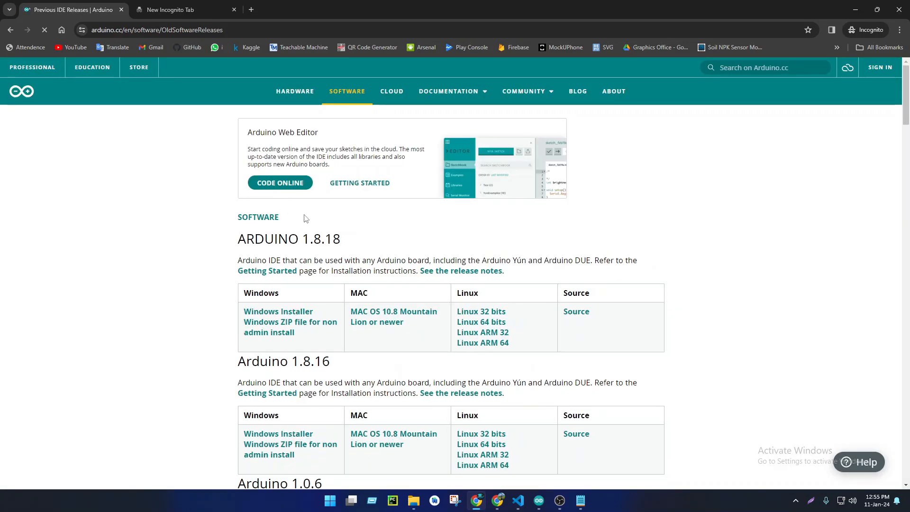
Accept all cookies on the Arduino site and try to download the Windows installer for Arduino 1.8.18
{"action": "scroll", "coordinate": [558, 282], "scroll_direction": "down", "scroll_amount": 2}
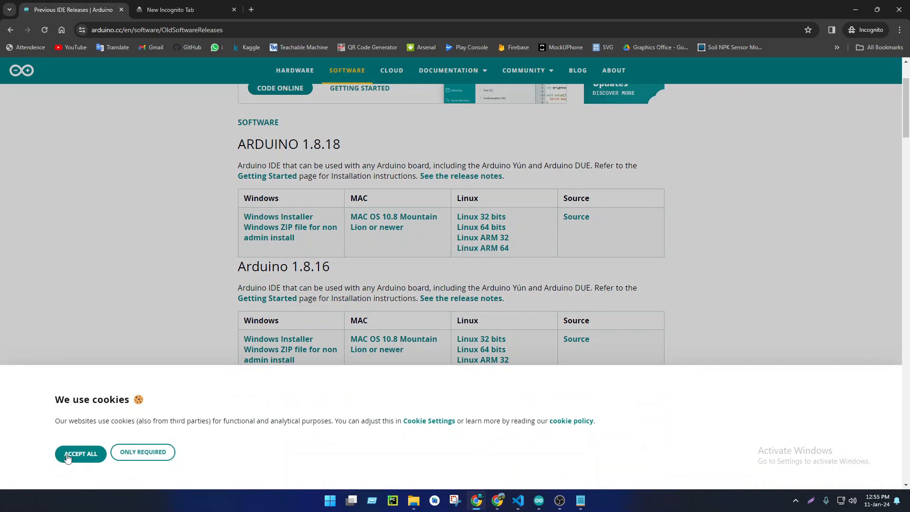
{"action": "left_click", "coordinate": [73, 454]}
{"action": "left_click", "coordinate": [300, 225]}
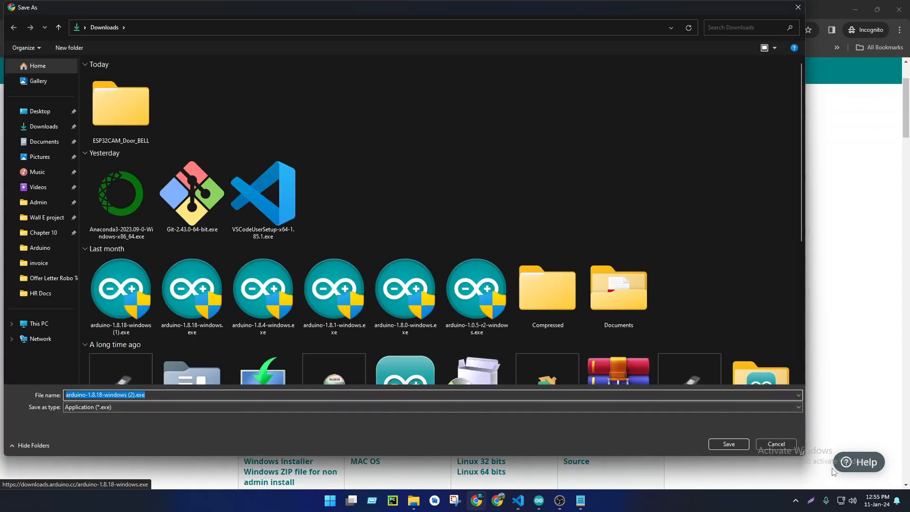
{"action": "left_click", "coordinate": [776, 443]}
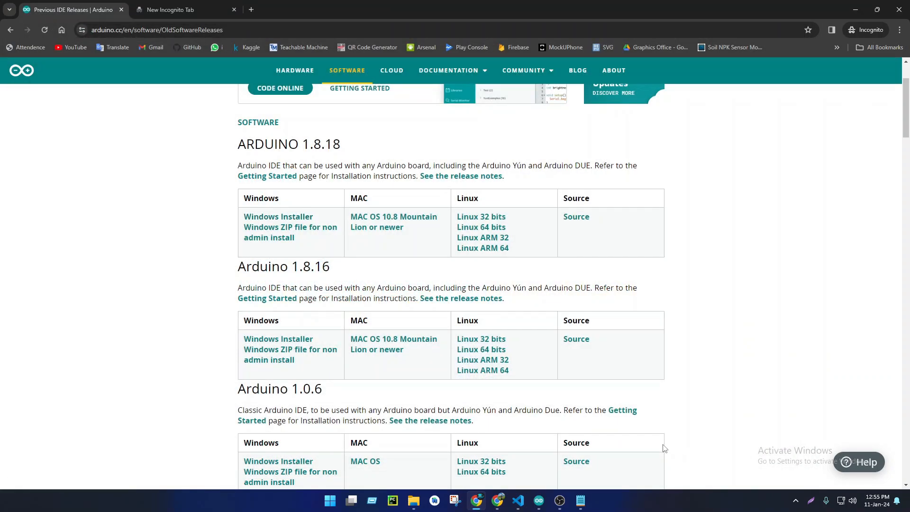
Switch to the Arduino IDE, maximize its window and look through the list of available boards
{"action": "left_click", "coordinate": [547, 501]}
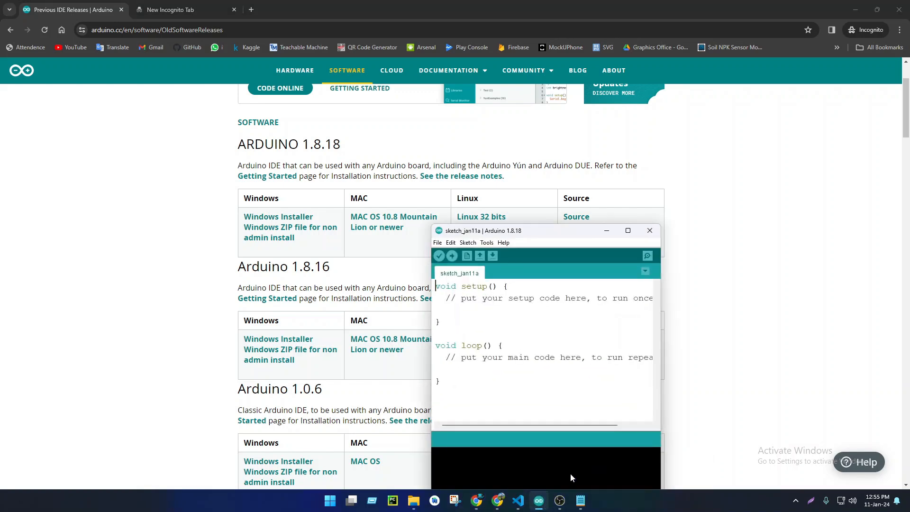
{"action": "left_click", "coordinate": [628, 230]}
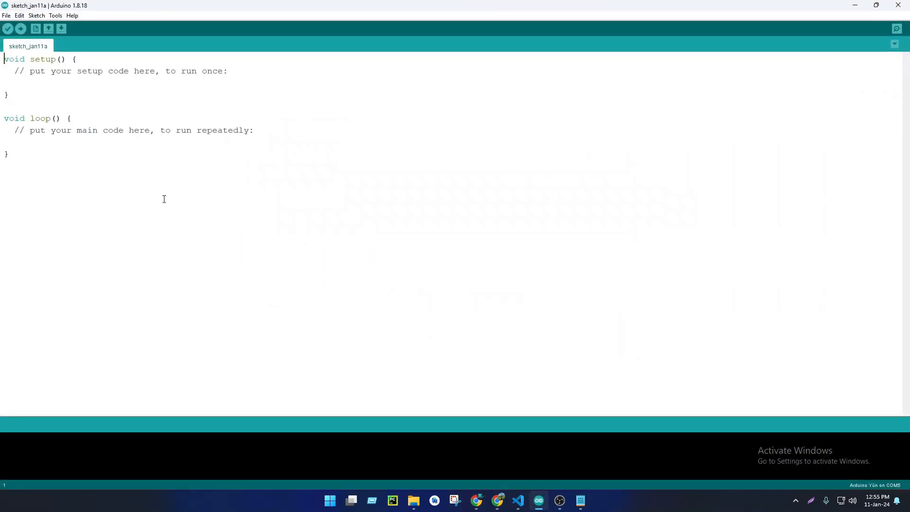
{"action": "left_click", "coordinate": [55, 16]}
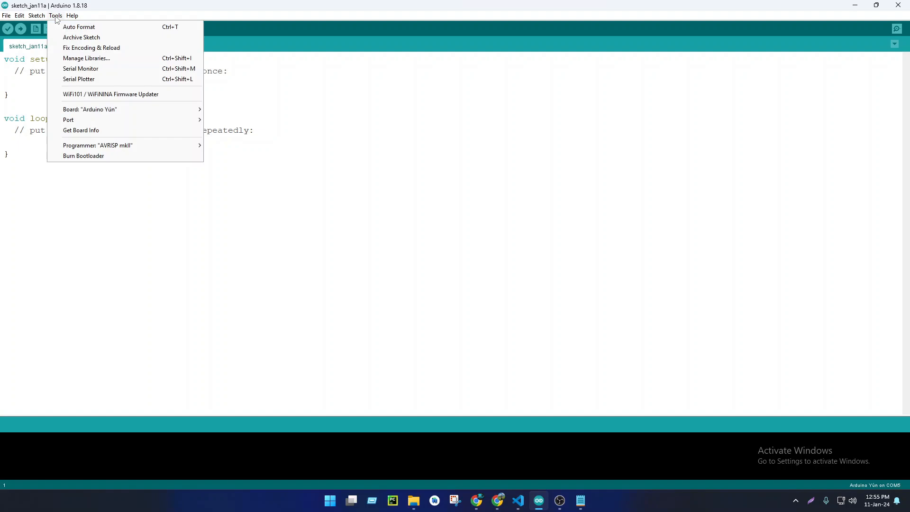
{"action": "mouse_move", "coordinate": [127, 115]}
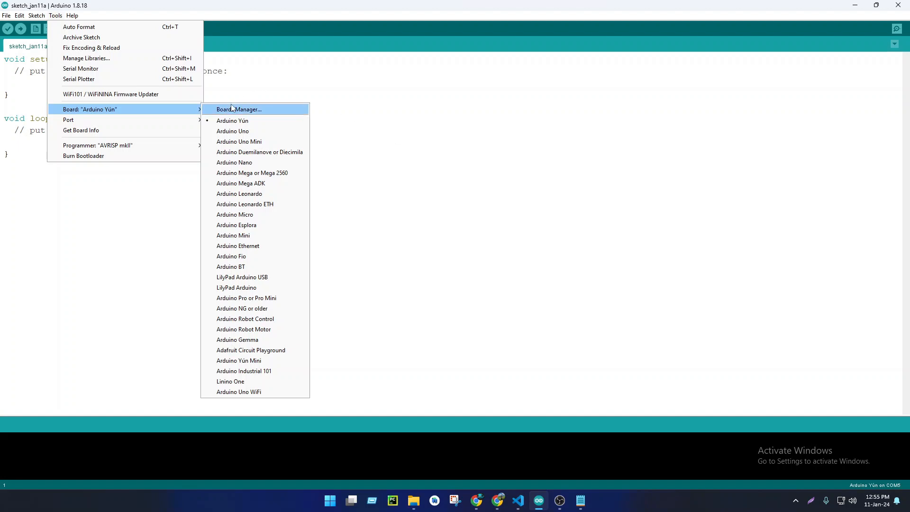
{"action": "left_click", "coordinate": [475, 153]}
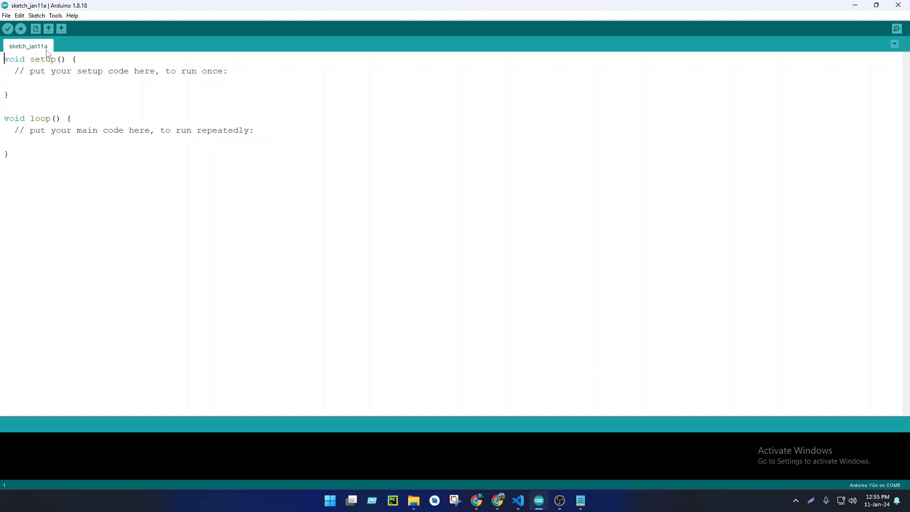
Copy both the ESP32 and ESP8266 package index URLs from the open Notepad note and return to the Arduino IDE
{"action": "left_click", "coordinate": [581, 501]}
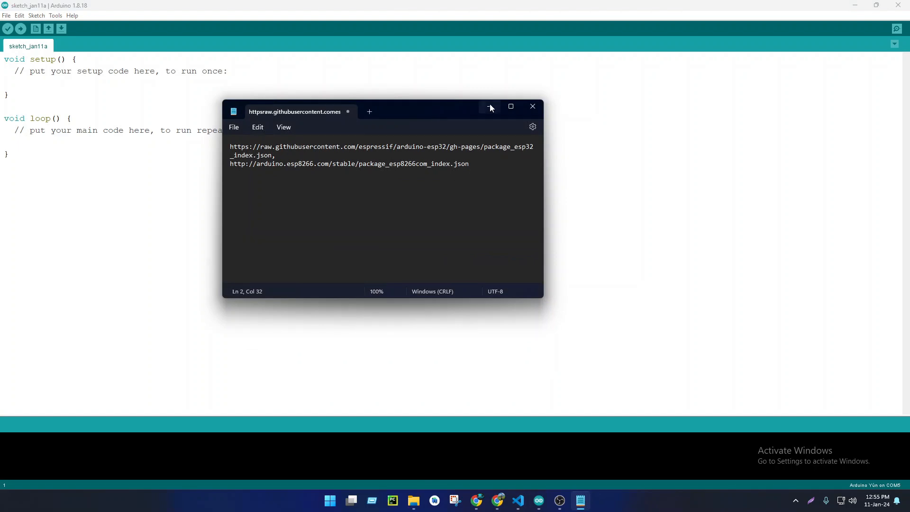
{"action": "left_click", "coordinate": [511, 107]}
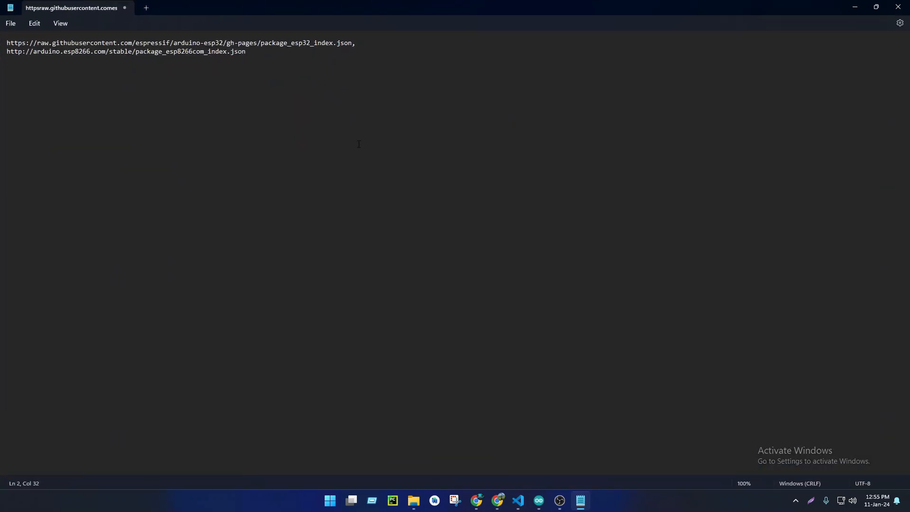
{"action": "left_click_drag", "start_coordinate": [260, 56], "coordinate": [1, 37]}
{"action": "key", "text": "ctrl+c"}
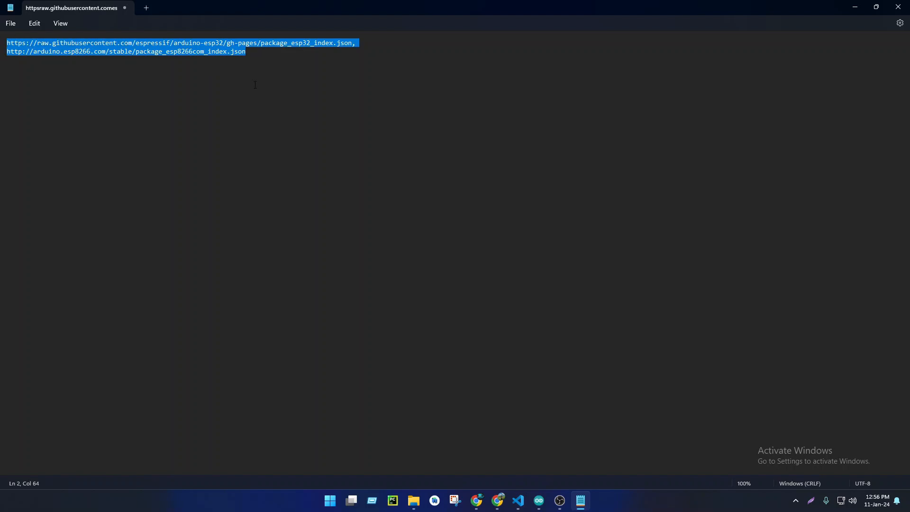
{"action": "left_click", "coordinate": [855, 6]}
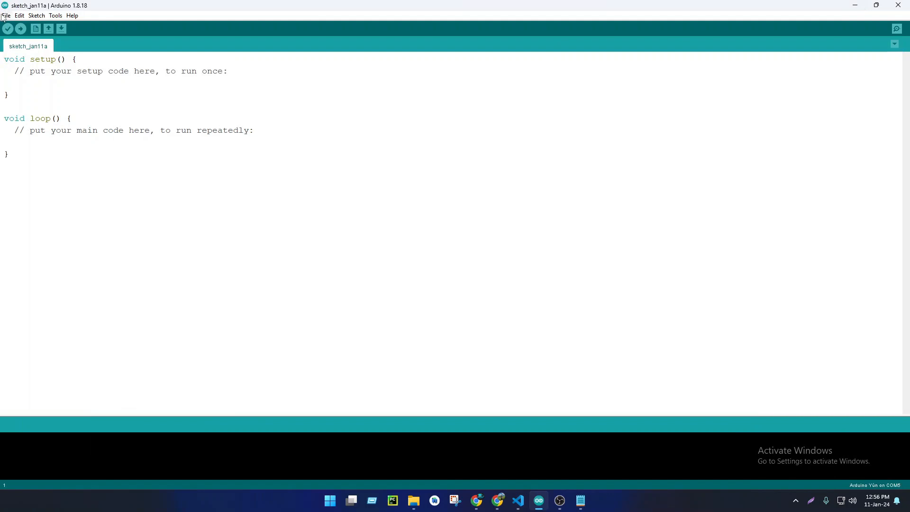
Add the copied package_esp32_index.json and package_esp8266com_index.json links as Additional Boards Manager URLs in the preferences and save them
{"action": "left_click", "coordinate": [5, 16]}
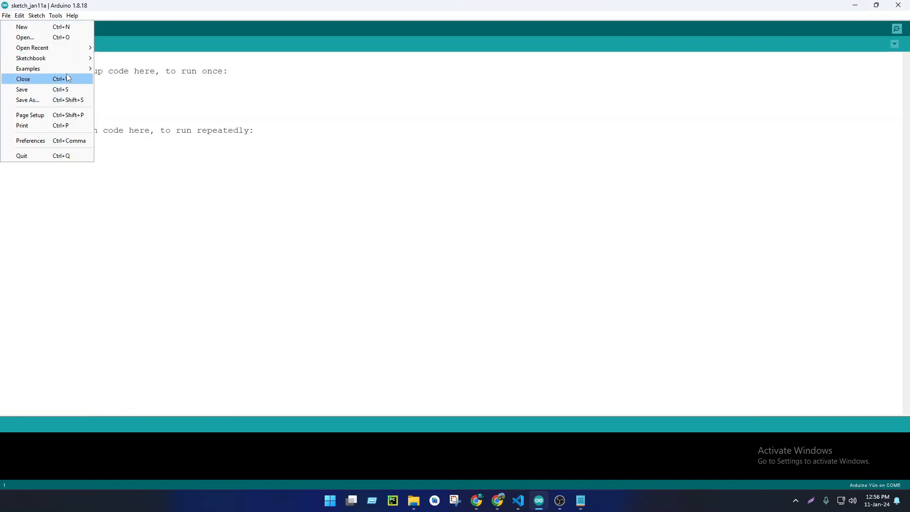
{"action": "mouse_move", "coordinate": [69, 73]}
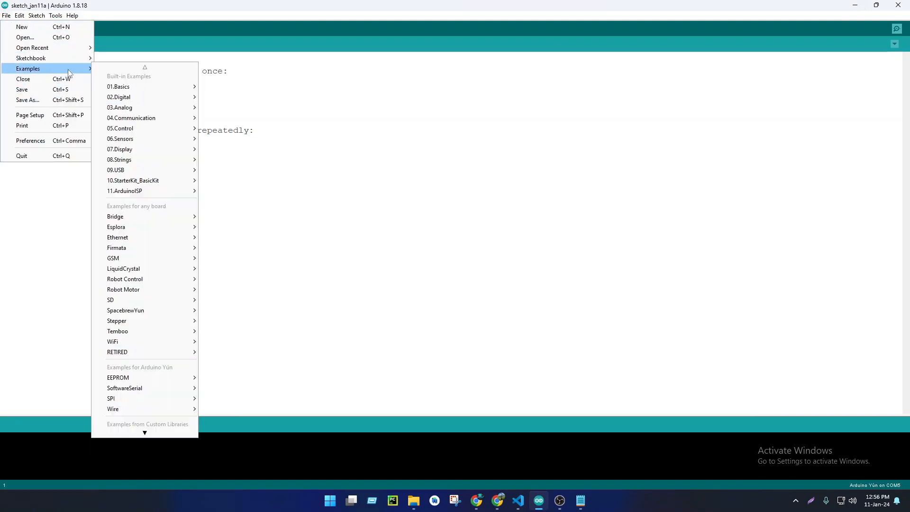
{"action": "left_click", "coordinate": [65, 142]}
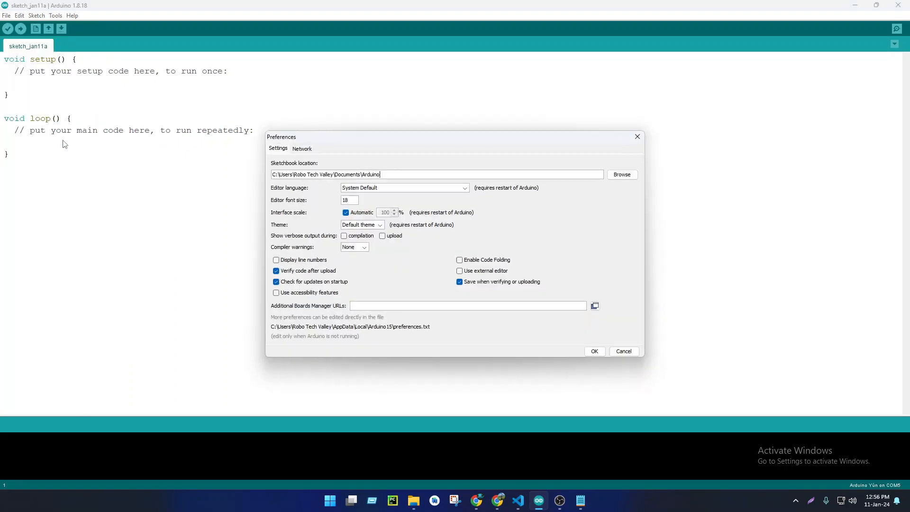
{"action": "left_click", "coordinate": [356, 305]}
{"action": "key", "text": "ctrl+v"}
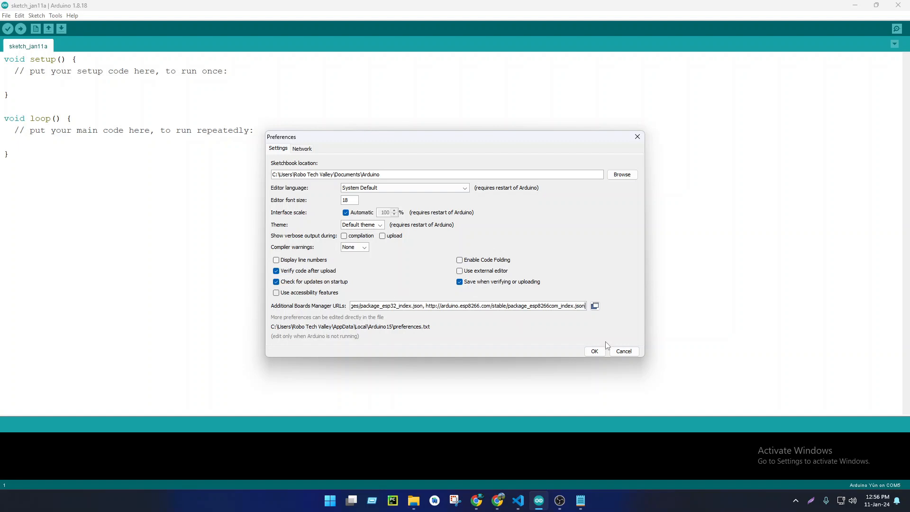
{"action": "left_click", "coordinate": [595, 351]}
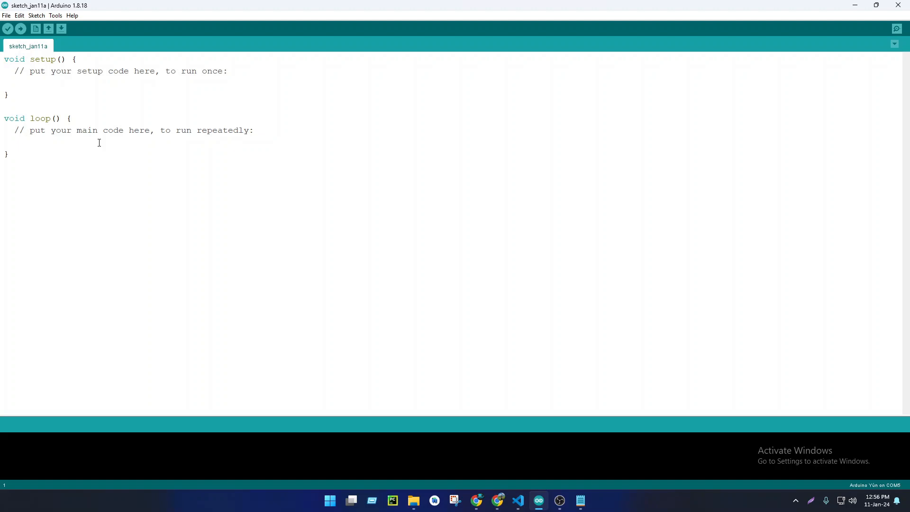
Find the esp8266 package by ESP8266 Community in the Boards Manager and install version 2.7.4
{"action": "left_click", "coordinate": [55, 16]}
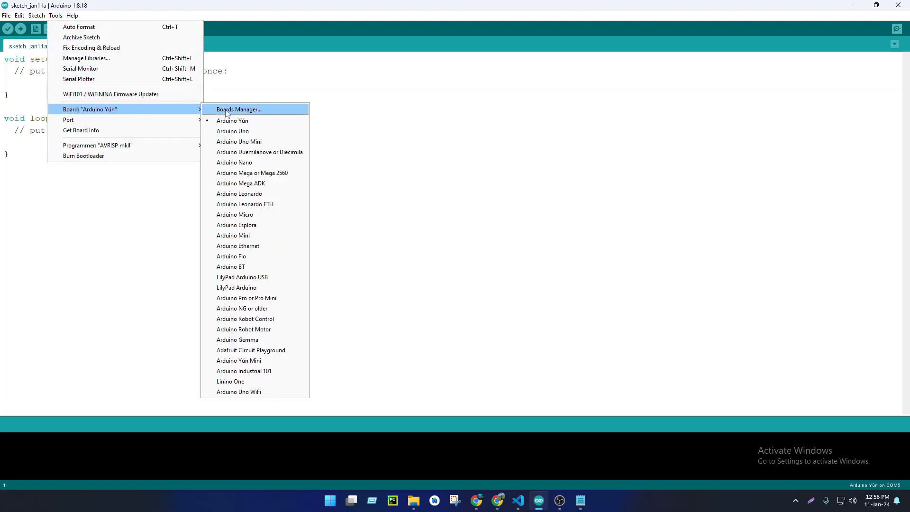
{"action": "left_click", "coordinate": [226, 110]}
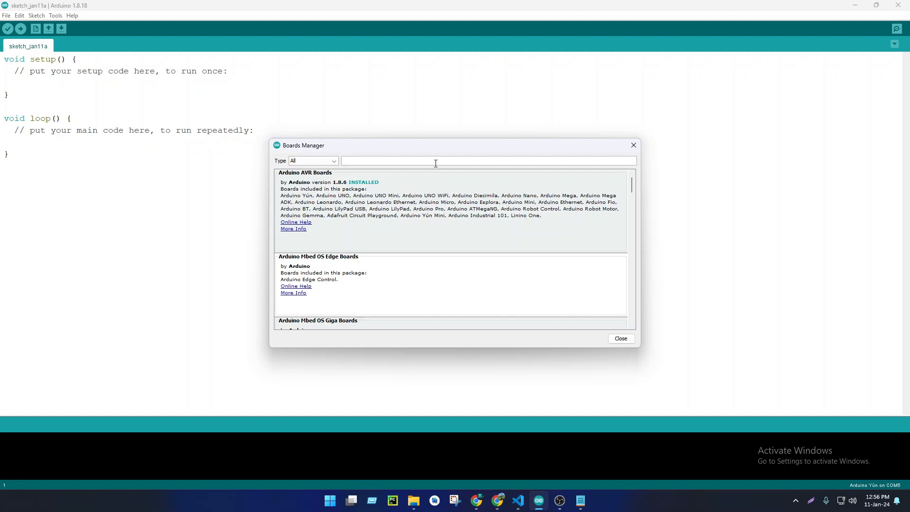
{"action": "type", "text": "esp8266"}
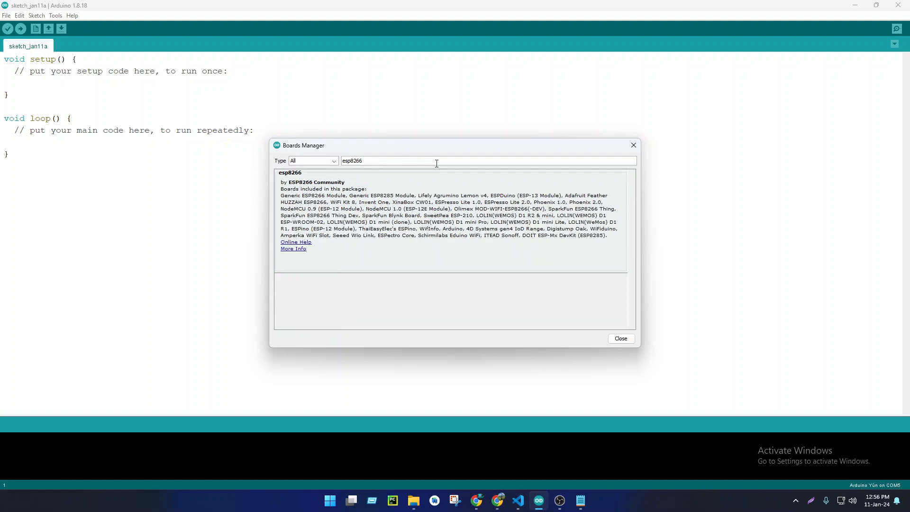
{"action": "mouse_move", "coordinate": [353, 185]}
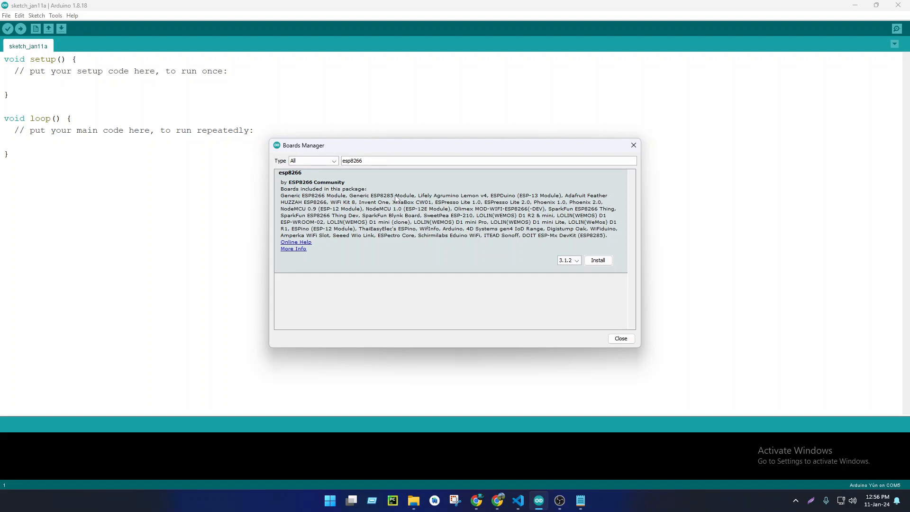
{"action": "left_click", "coordinate": [577, 261]}
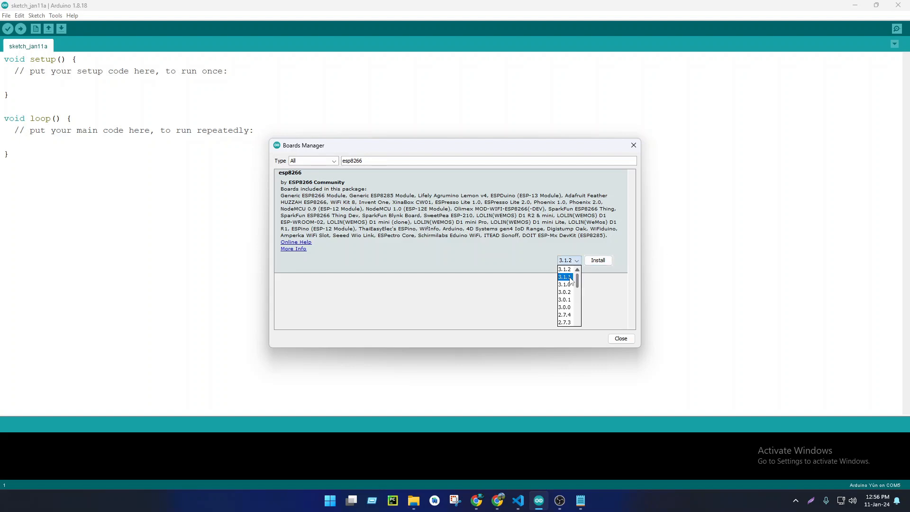
{"action": "left_click", "coordinate": [570, 316]}
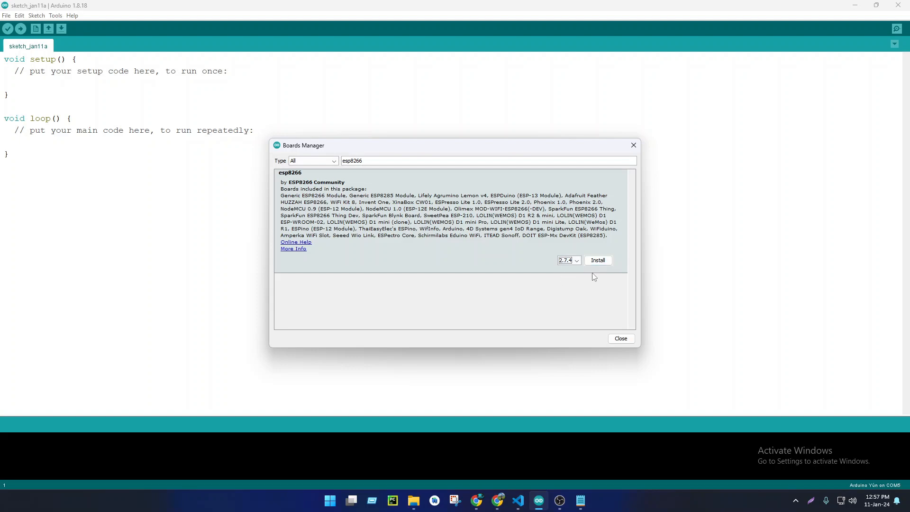
{"action": "left_click", "coordinate": [598, 261]}
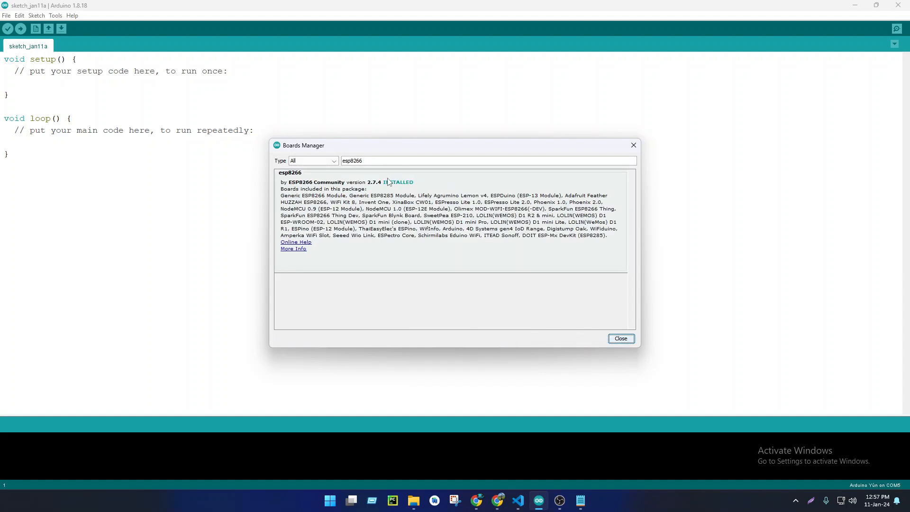
{"action": "left_click", "coordinate": [621, 339]}
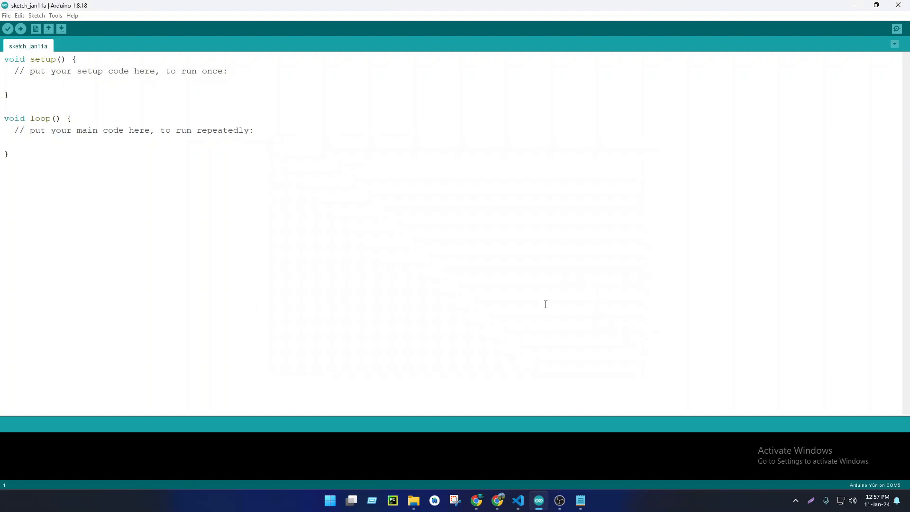
Find the esp32 package by Espressif Systems in the Boards Manager and install version 2.0.14
{"action": "left_click", "coordinate": [55, 16]}
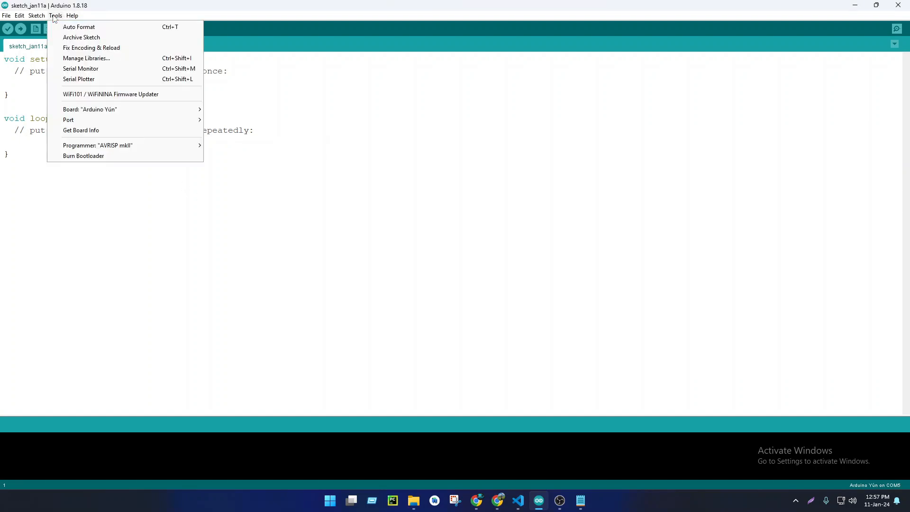
{"action": "mouse_move", "coordinate": [162, 108]}
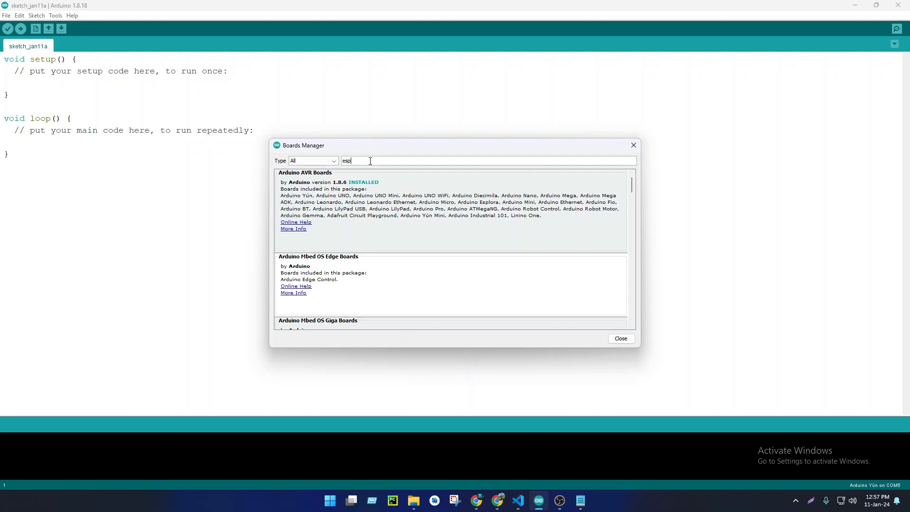
{"action": "type", "text": "32"}
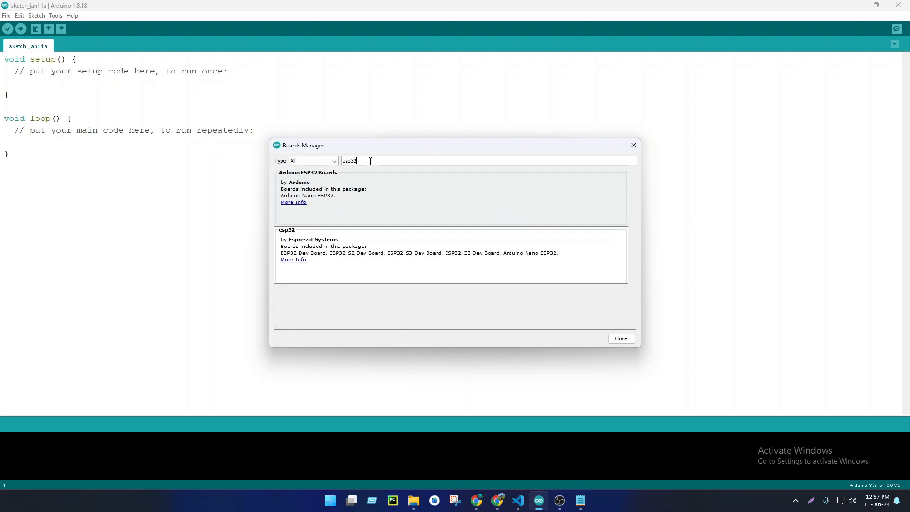
{"action": "mouse_move", "coordinate": [413, 206]}
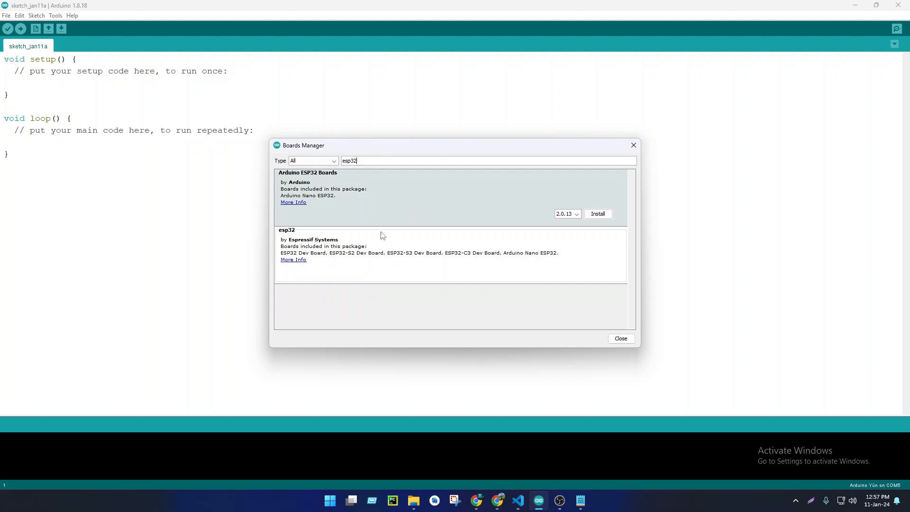
{"action": "mouse_move", "coordinate": [279, 241]}
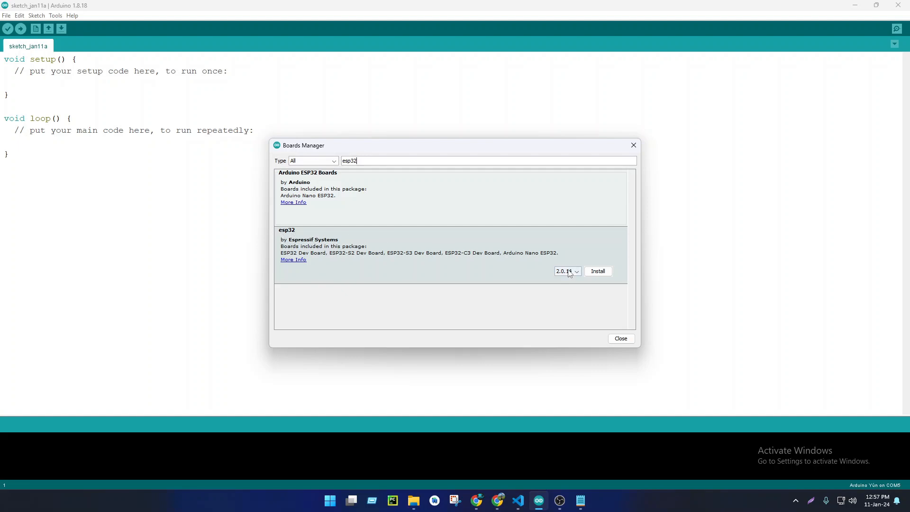
{"action": "left_click", "coordinate": [597, 271]}
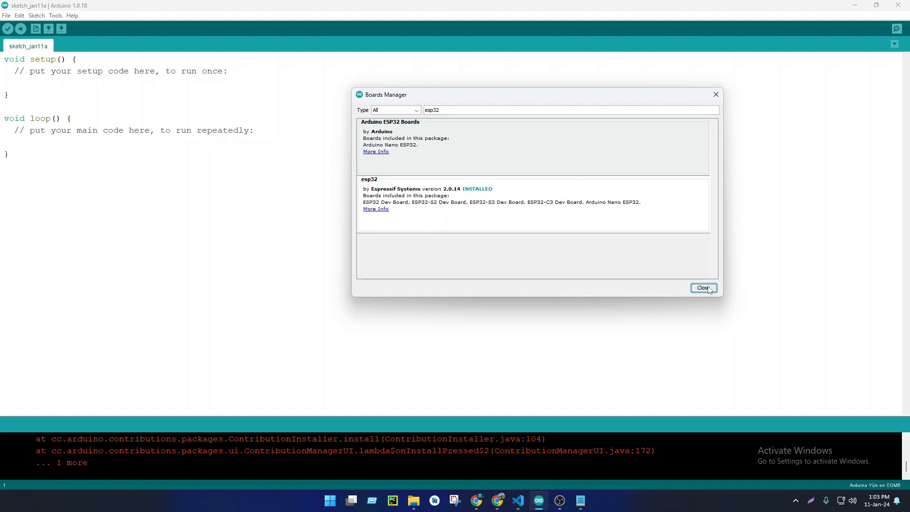
Close the Boards Manager and set the target board to NodeMCU 1.0 (ESP-12E Module) from the ESP8266 boards
{"action": "left_click", "coordinate": [704, 288]}
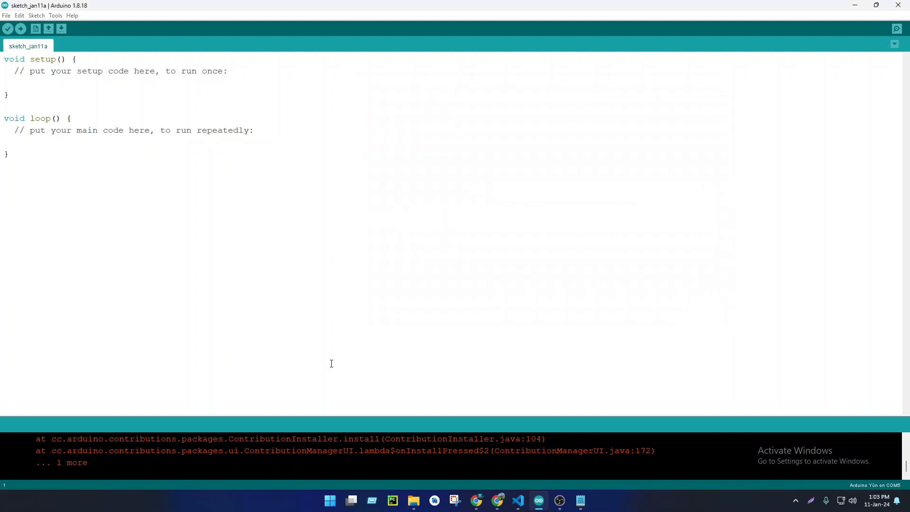
{"action": "left_click", "coordinate": [54, 16]}
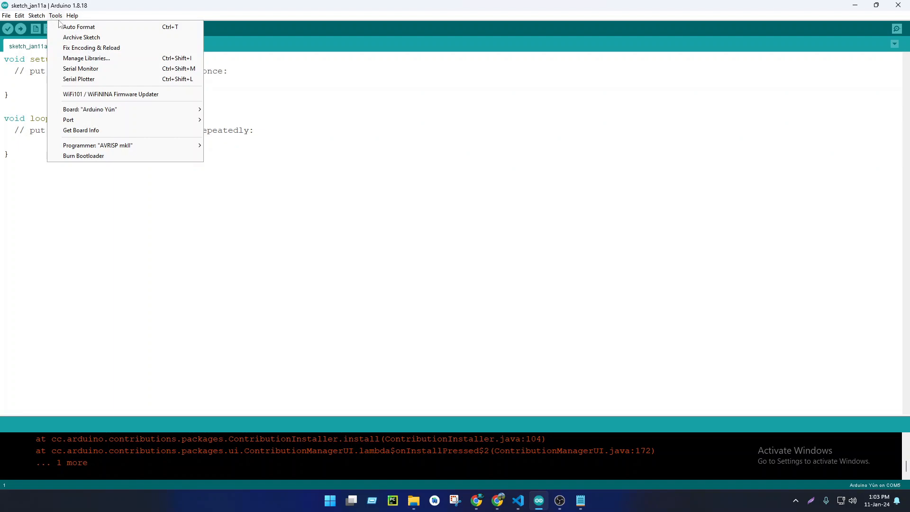
{"action": "mouse_move", "coordinate": [163, 109]}
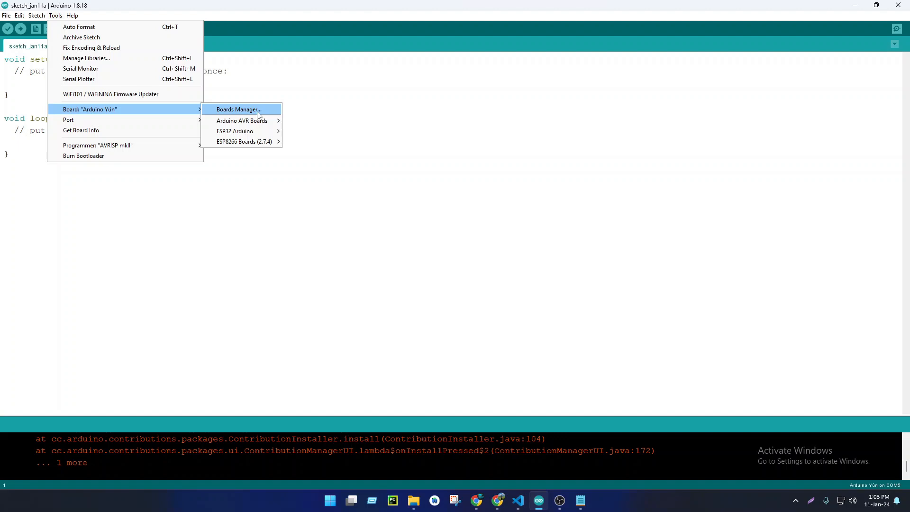
{"action": "mouse_move", "coordinate": [249, 123]}
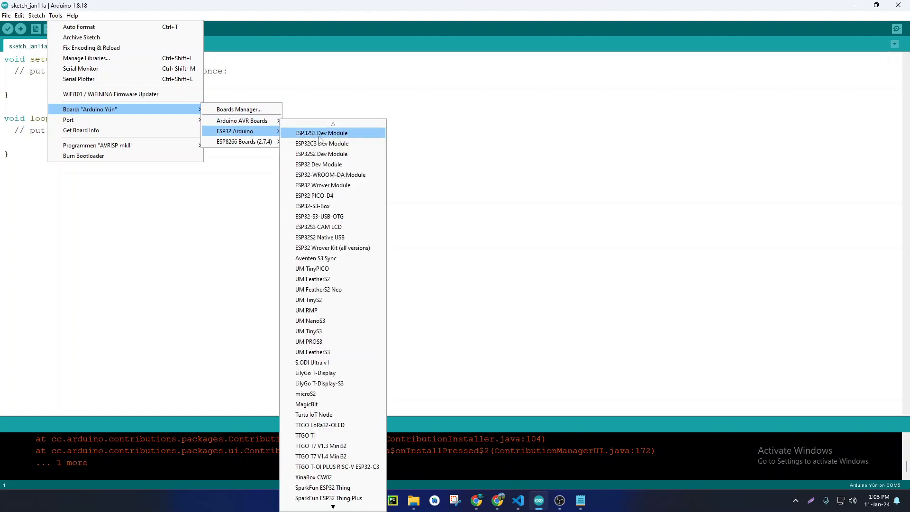
{"action": "scroll", "coordinate": [335, 315], "scroll_direction": "down", "scroll_amount": 11}
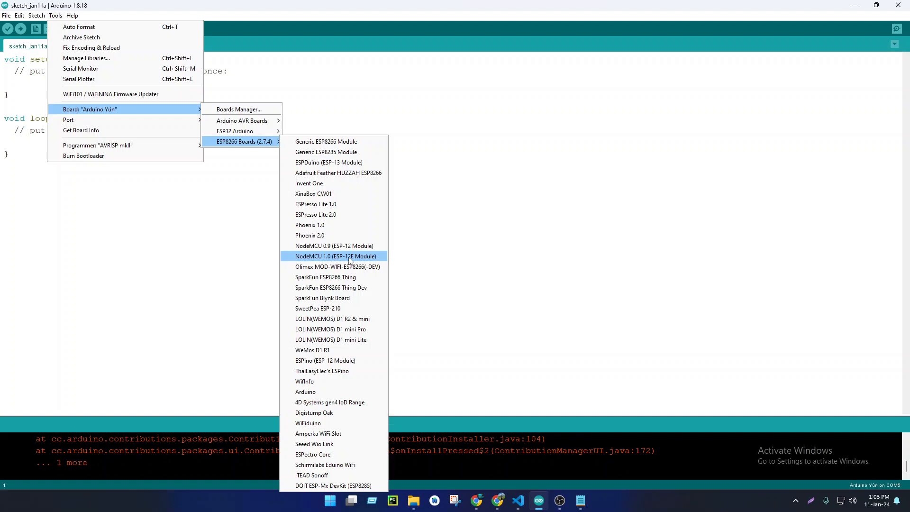
{"action": "left_click", "coordinate": [366, 257]}
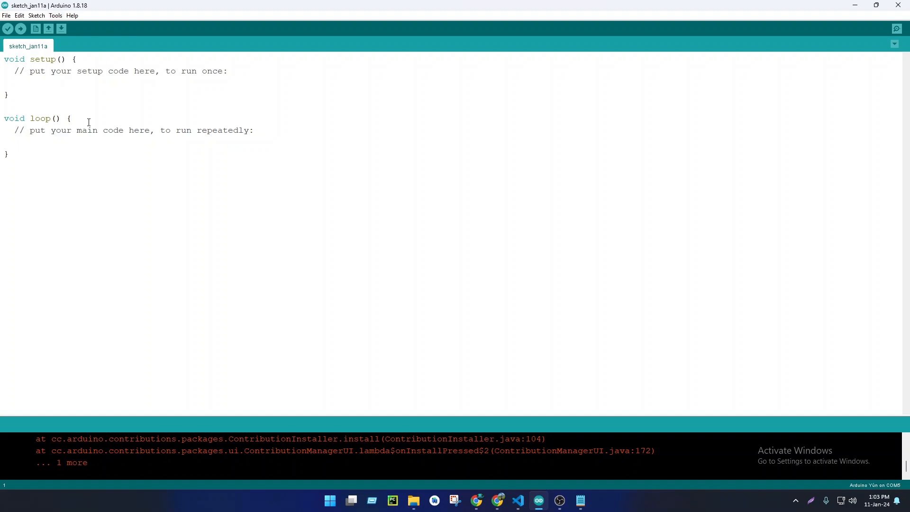
{"action": "left_click", "coordinate": [58, 16]}
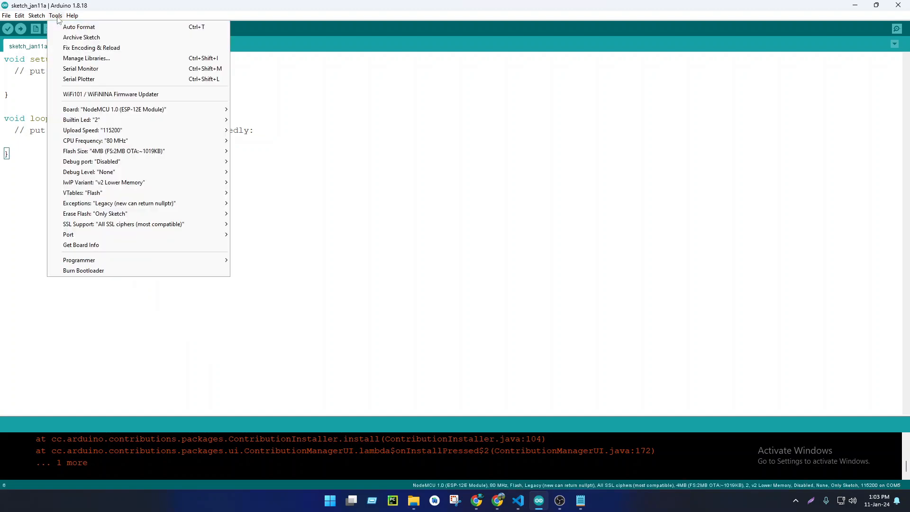
Open the Blink sketch from the ESP8266 examples, maximize its window and verify the code
{"action": "left_click", "coordinate": [17, 16]}
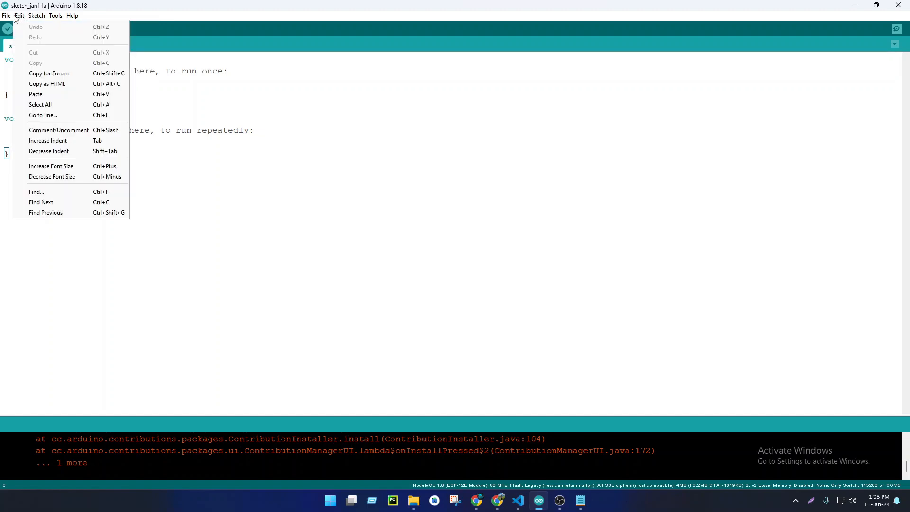
{"action": "mouse_move", "coordinate": [7, 16]}
{"action": "mouse_move", "coordinate": [56, 69]}
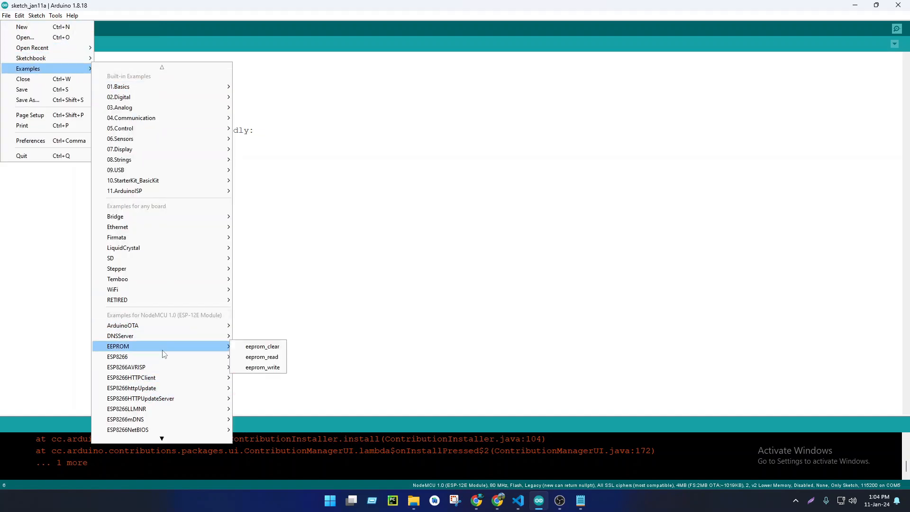
{"action": "mouse_move", "coordinate": [162, 354]}
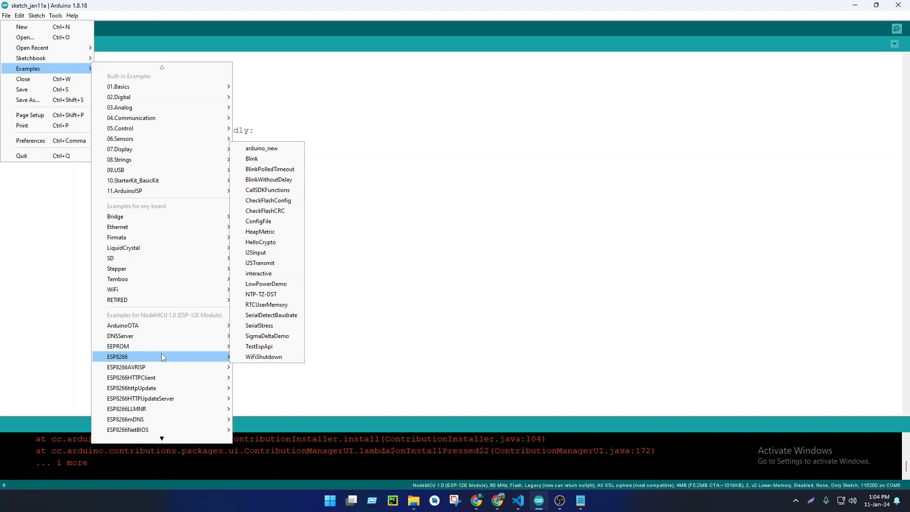
{"action": "left_click", "coordinate": [273, 163]}
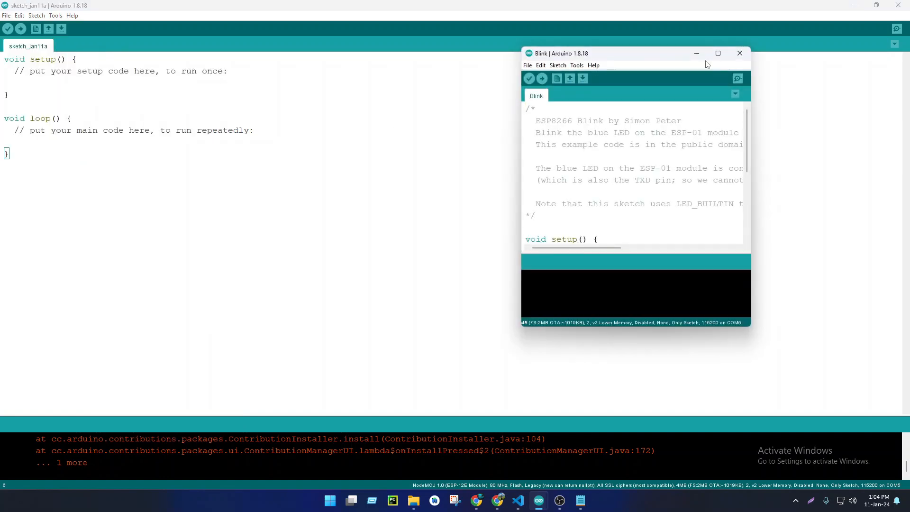
{"action": "double_click", "coordinate": [545, 53]}
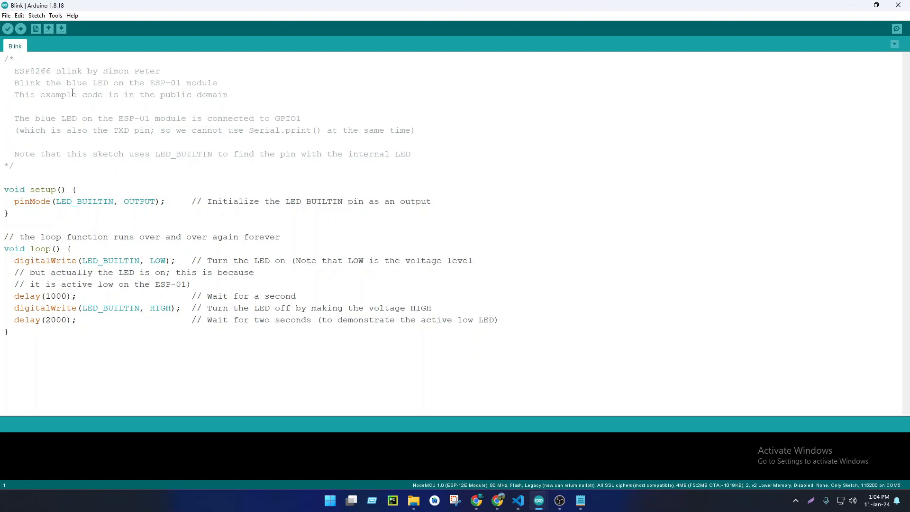
{"action": "left_click", "coordinate": [8, 28]}
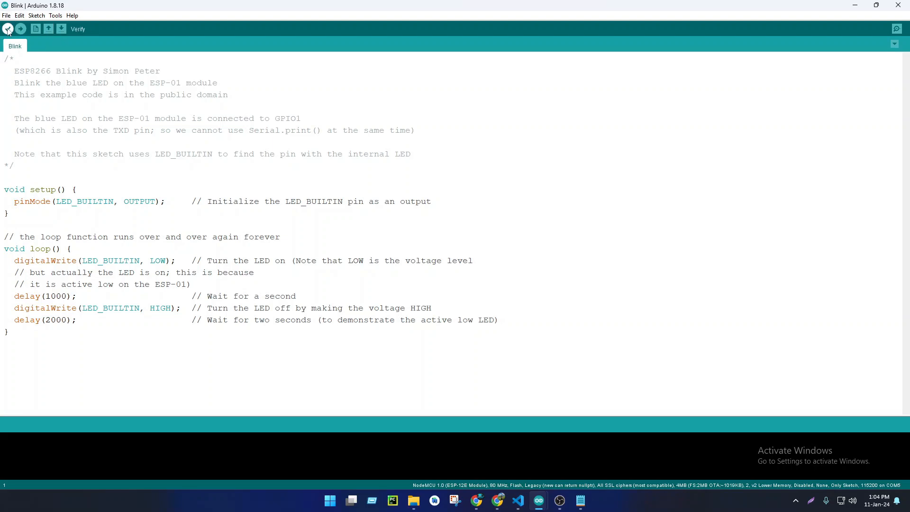